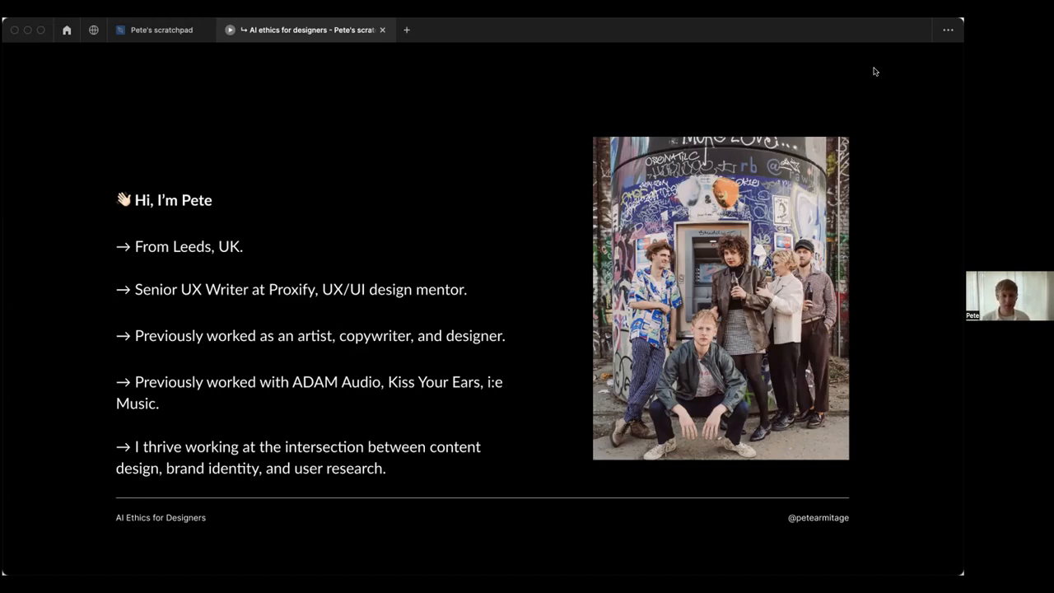
pyautogui.press('Right')
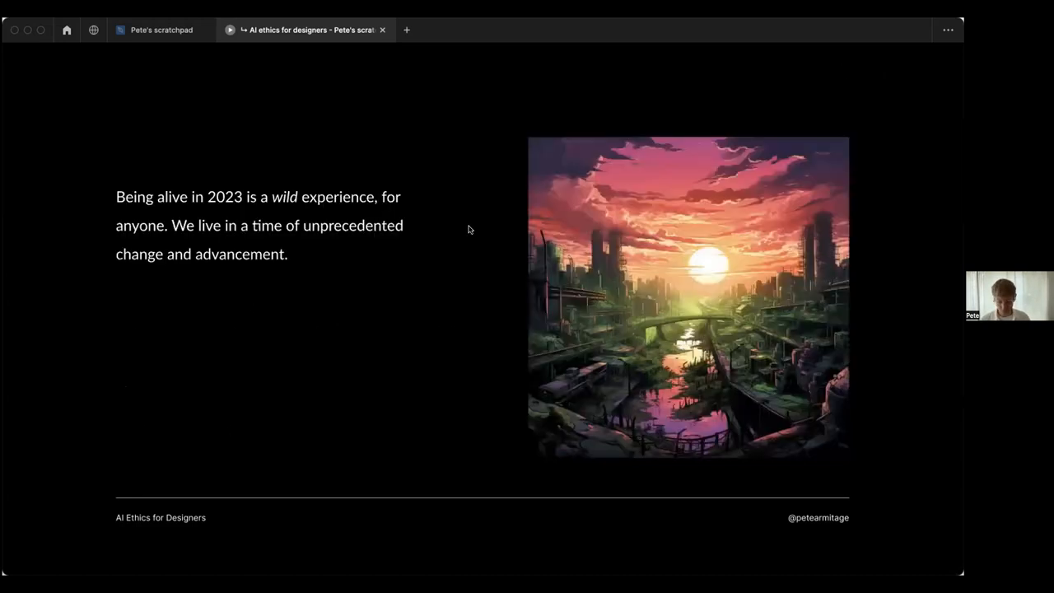
pyautogui.press('Right')
pyautogui.press('Right')
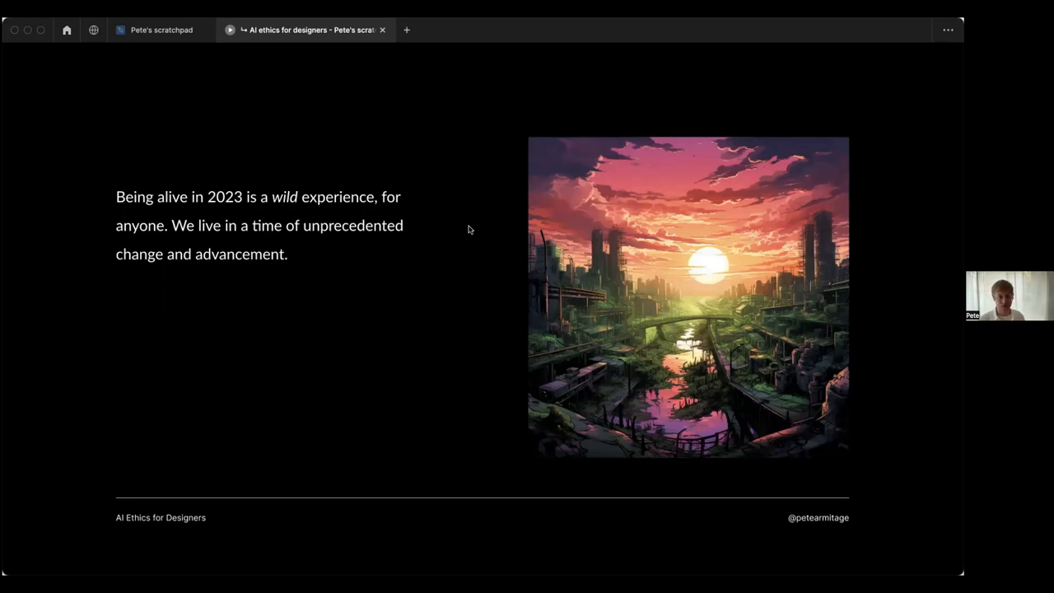
# Step: Advance through the Amit Ray quote slide to the Overview slide
pyautogui.press('Right')
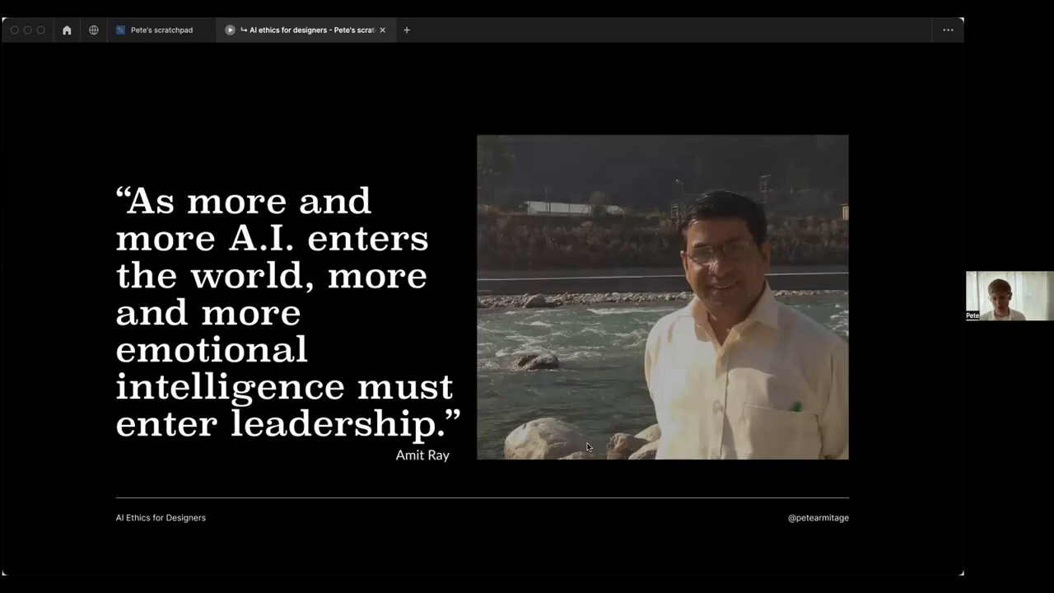
pyautogui.press('Right')
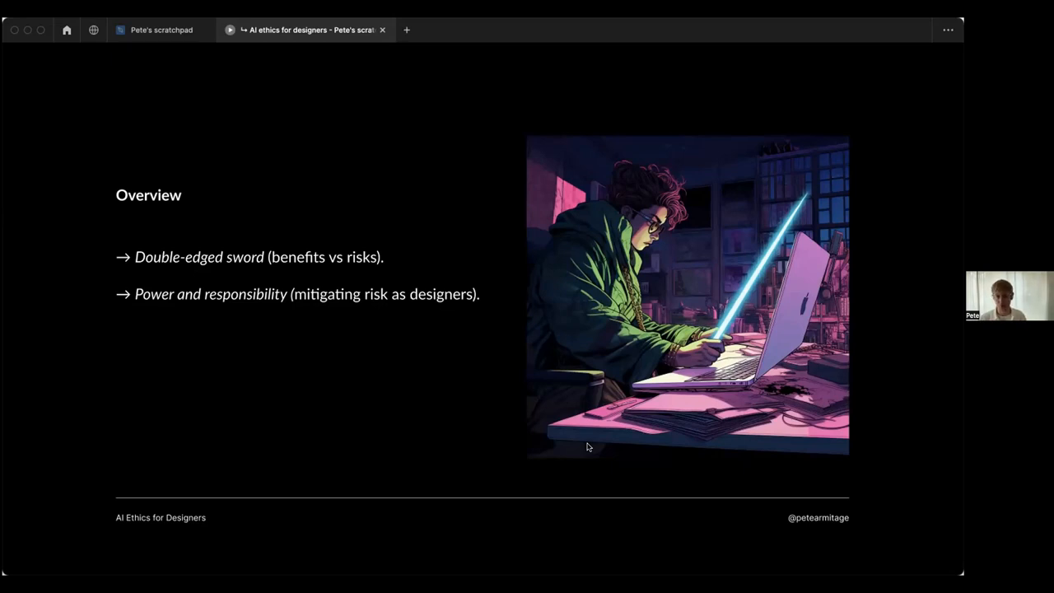
# Step: Advance to the 'What actually is generative A.I?' slide
pyautogui.press('Right')
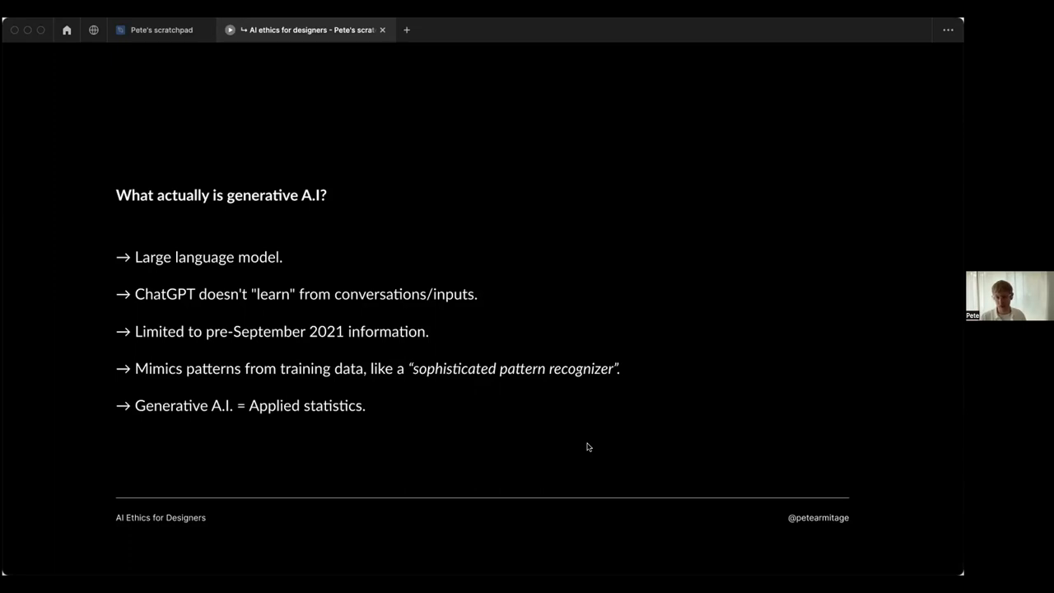
pyautogui.press('Right')
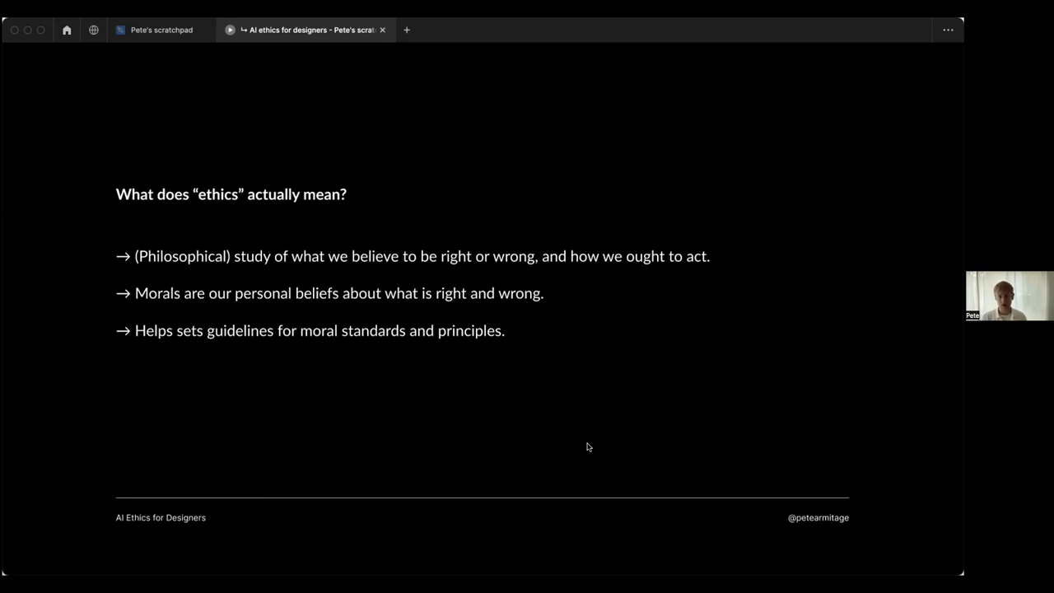
pyautogui.press('Right')
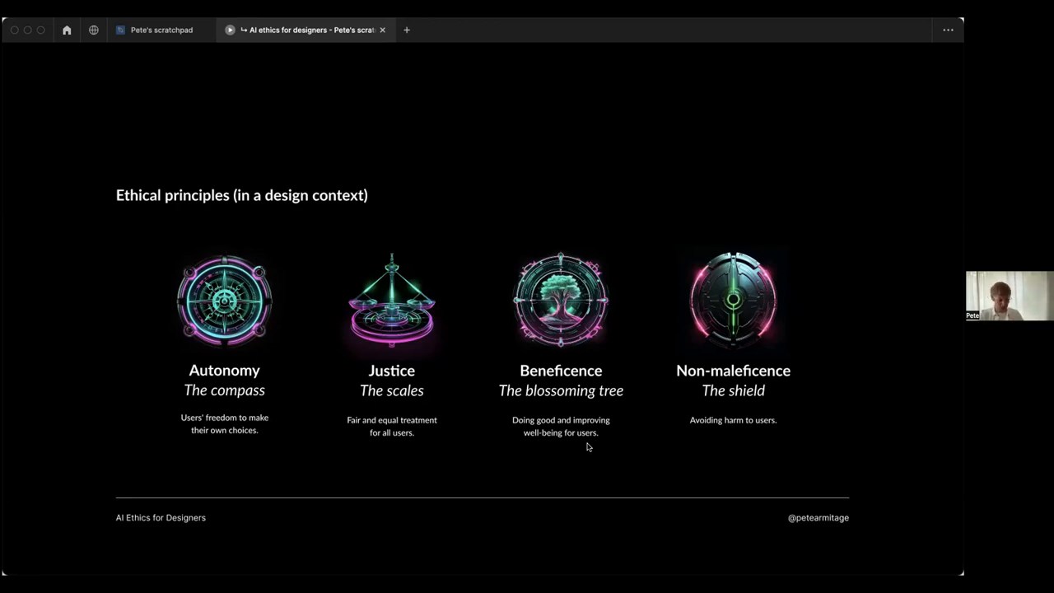
# Step: Advance to the 'Why is AI ethics important for designers?' slide
pyautogui.press('Right')
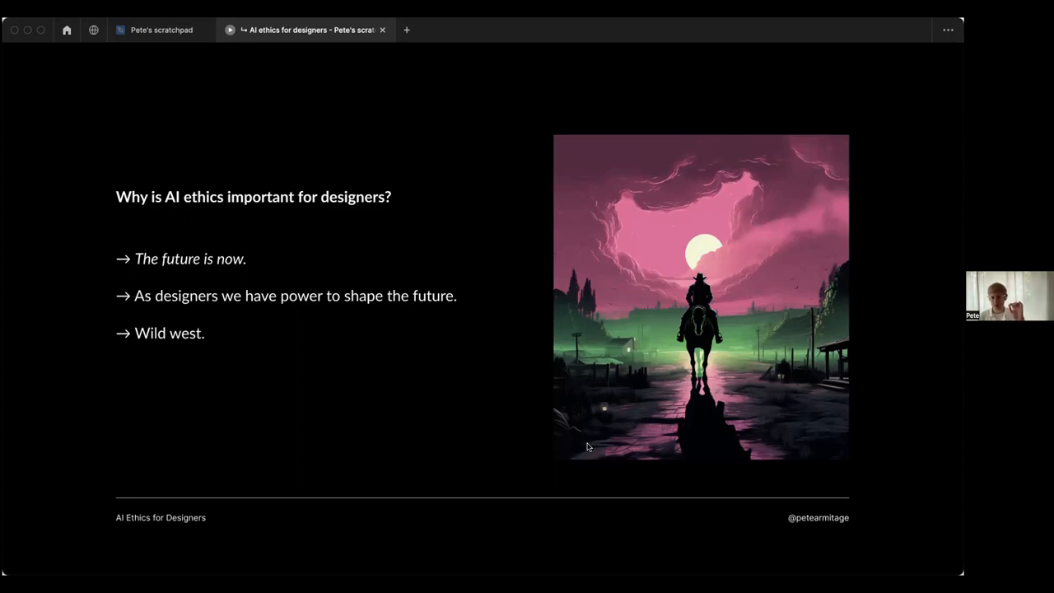
# Step: Advance through 'The double-edged sword' slide to the R2-D2 user advocate slide
pyautogui.press('Right')
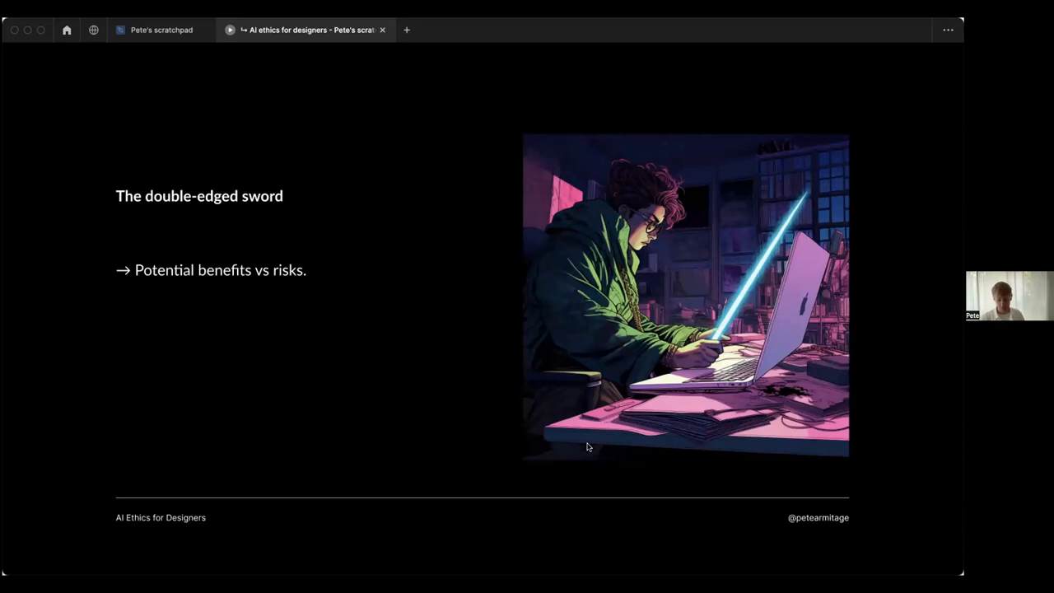
pyautogui.press('Right')
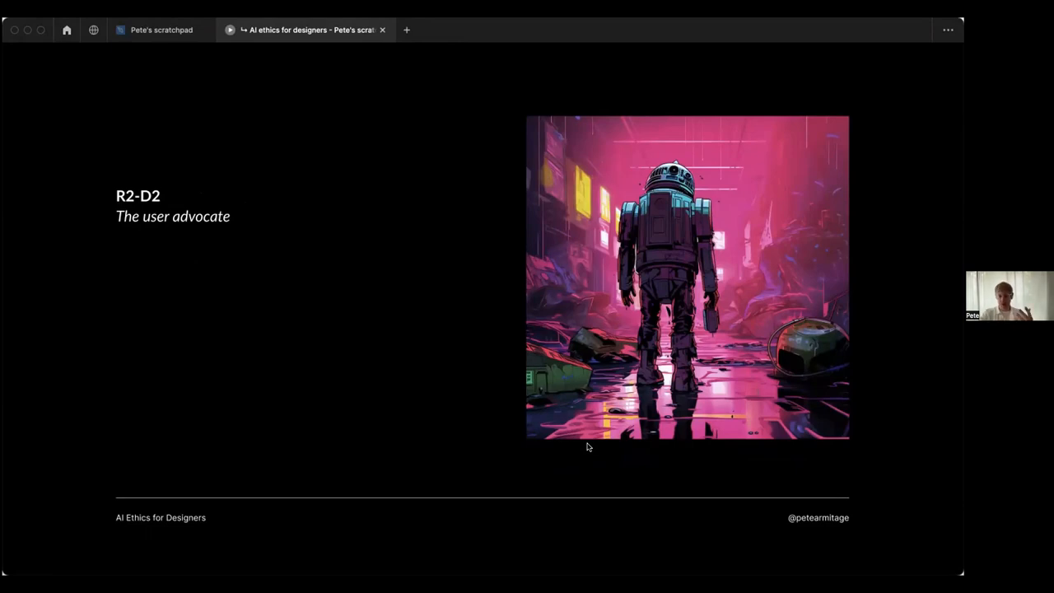
# Step: Advance to the 'Speed and efficiency' benefits slide
pyautogui.press('Right')
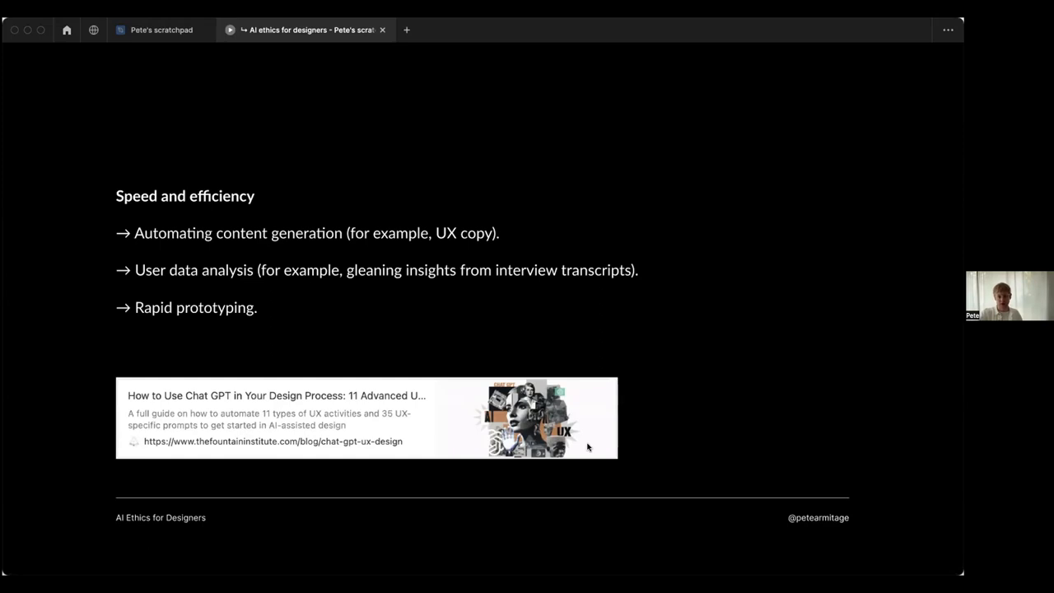
# Step: Advance to the 'Reliability' slide with the Woebot example
pyautogui.press('Right')
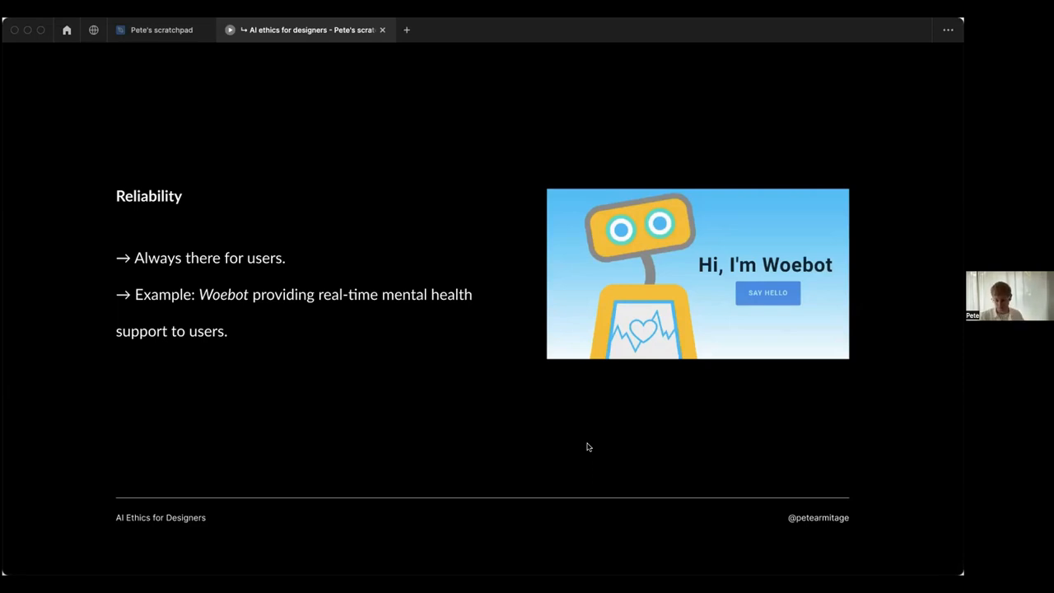
# Step: Advance to the 'Can help boost accessibility' slide
pyautogui.press('Right')
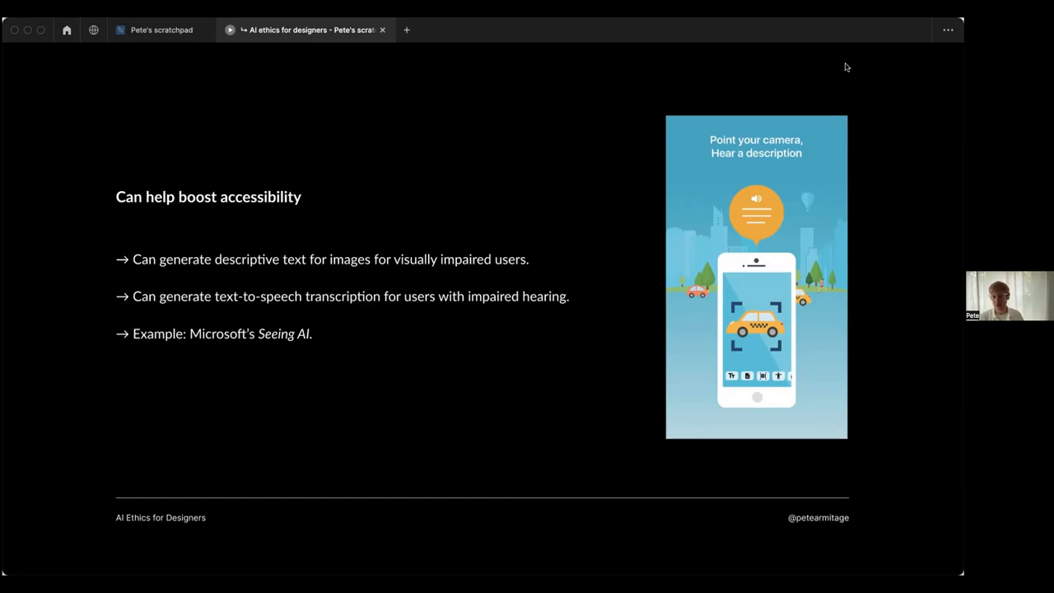
# Step: Advance through the HAL 9000 slide to the 'Steals design jobs (?)' slide
pyautogui.press('Right')
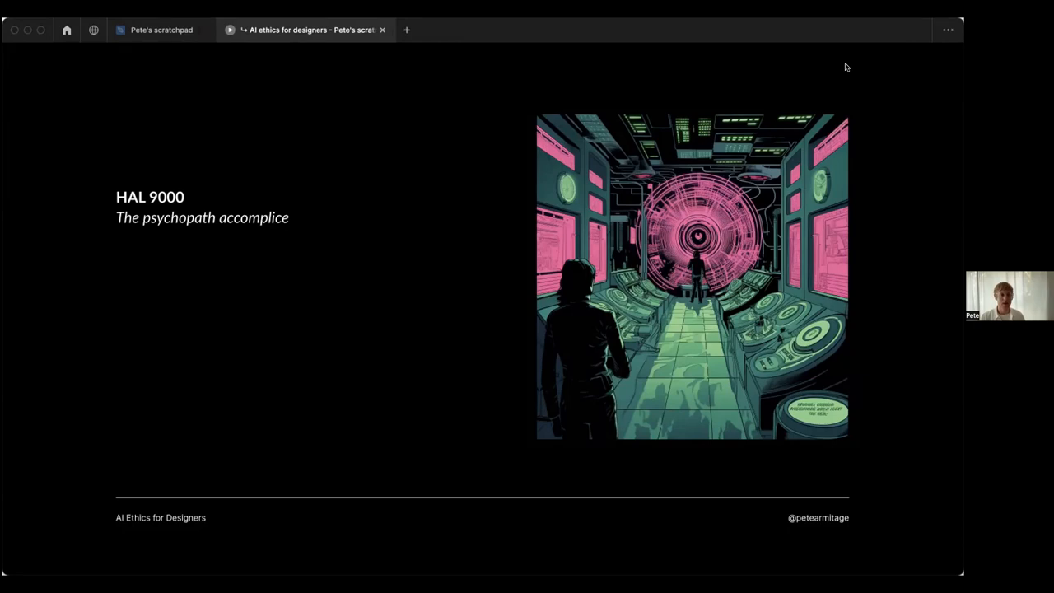
pyautogui.press('Right')
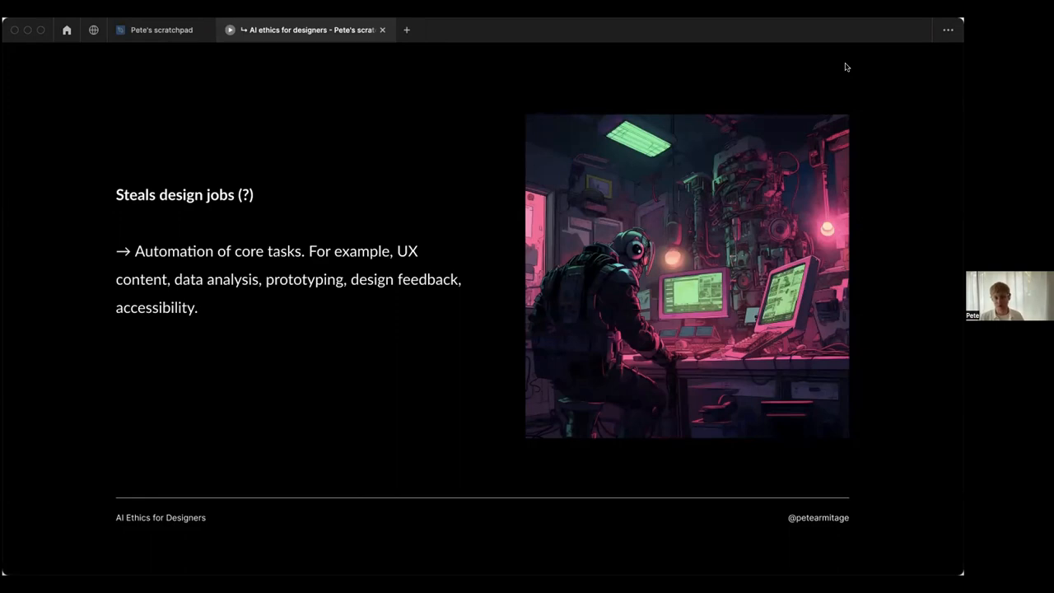
# Step: Advance to the Fei-Fei Li quote slide about the nature of work
pyautogui.press('Right')
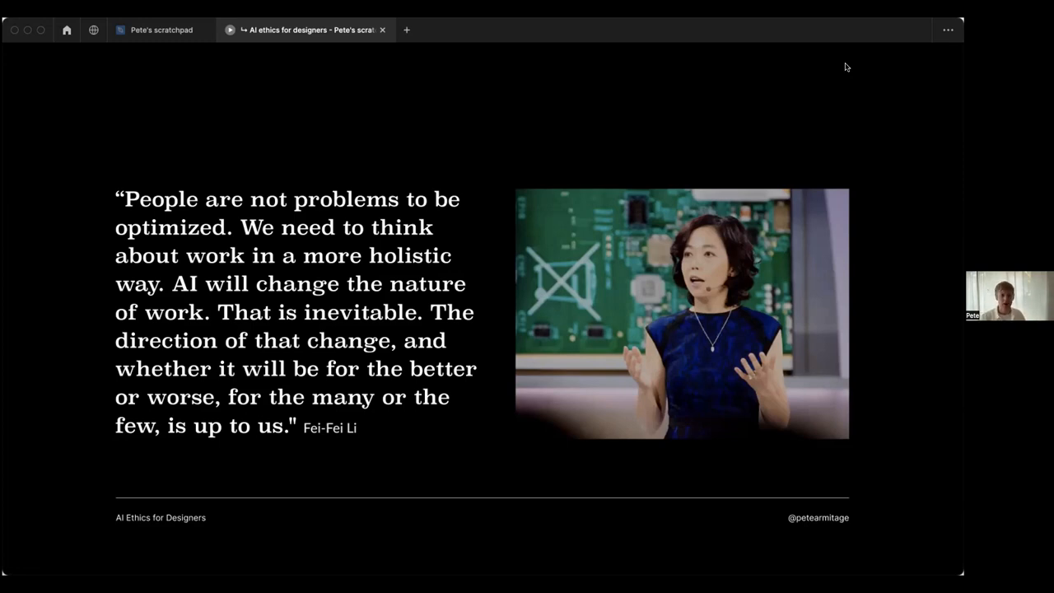
# Step: Advance to the IBM slide about jobs replaced by AI
pyautogui.press('Right')
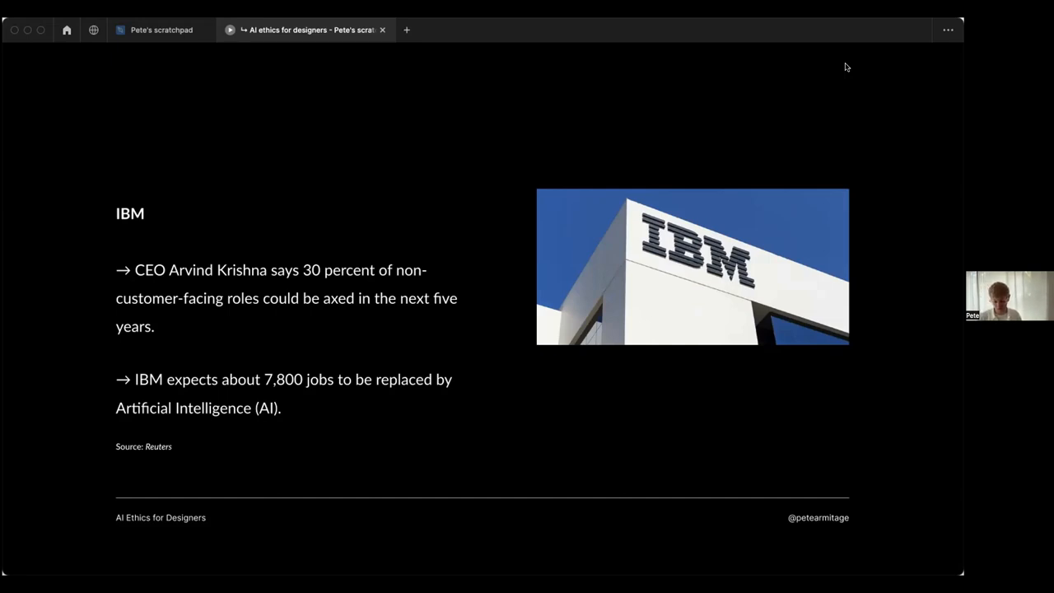
# Step: Advance to the OpenAI study slide on the labour impact of AI
pyautogui.press('Right')
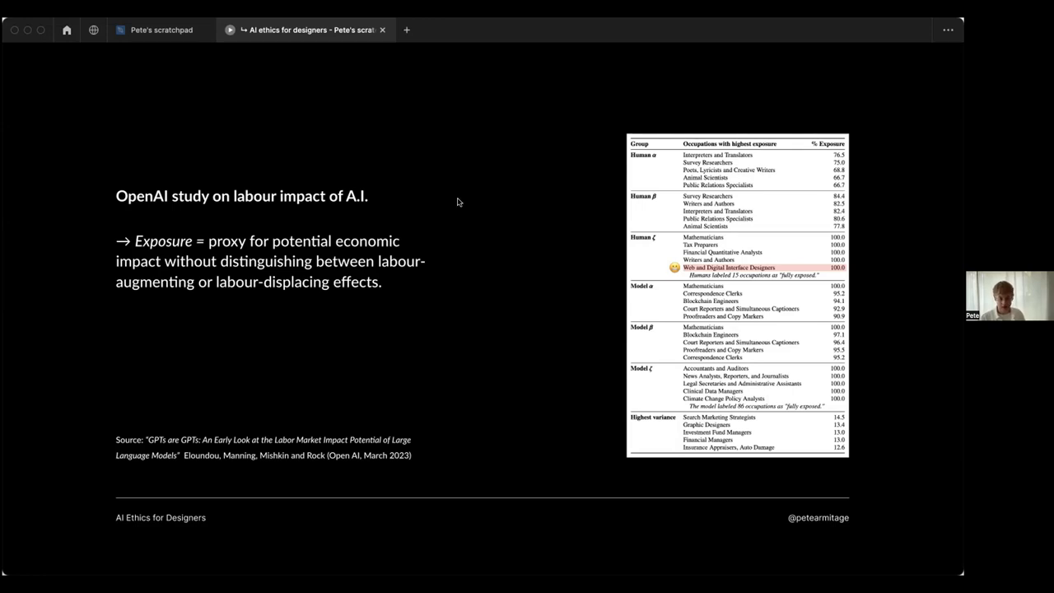
# Step: Advance to the 'Threat to beneficence' slide, overshooting one slide and stepping back
pyautogui.press('Right')
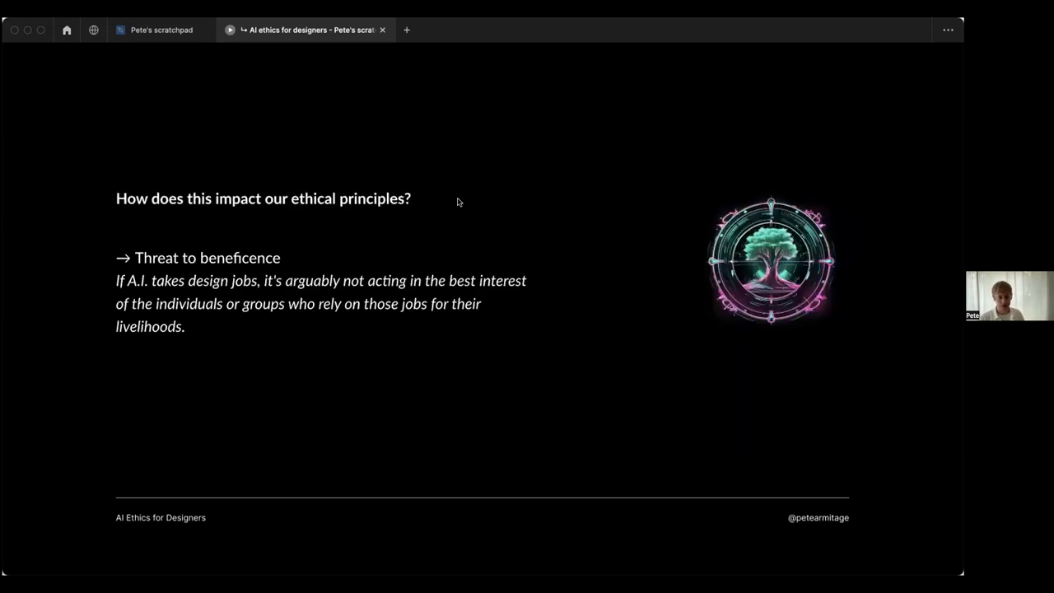
pyautogui.press('Right')
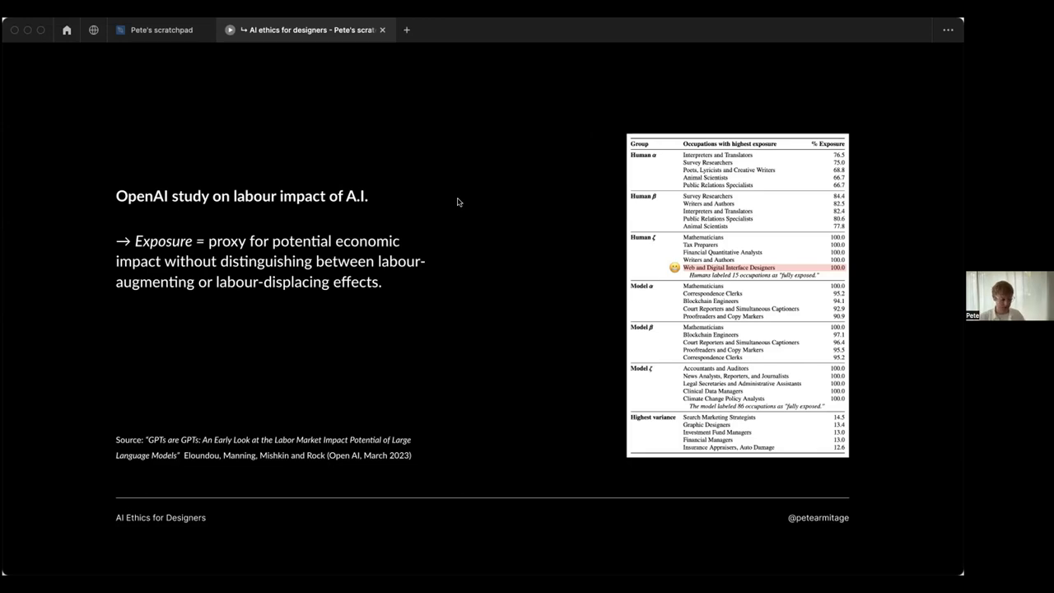
pyautogui.press('Left')
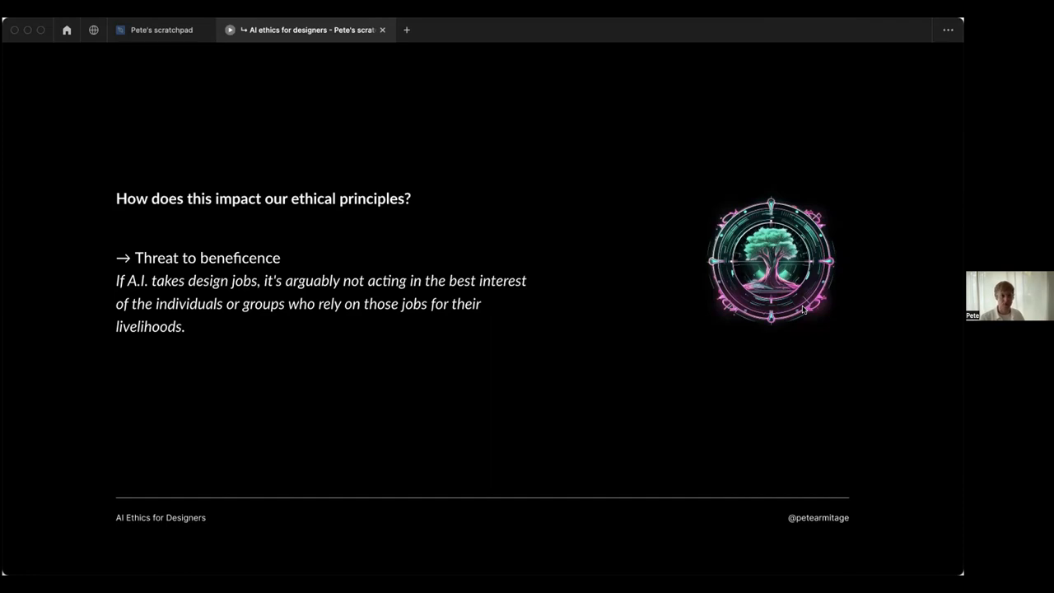
# Step: Advance to the 'Vehicle and amplifier of bias — echo chamber effect' slide
pyautogui.press('Right')
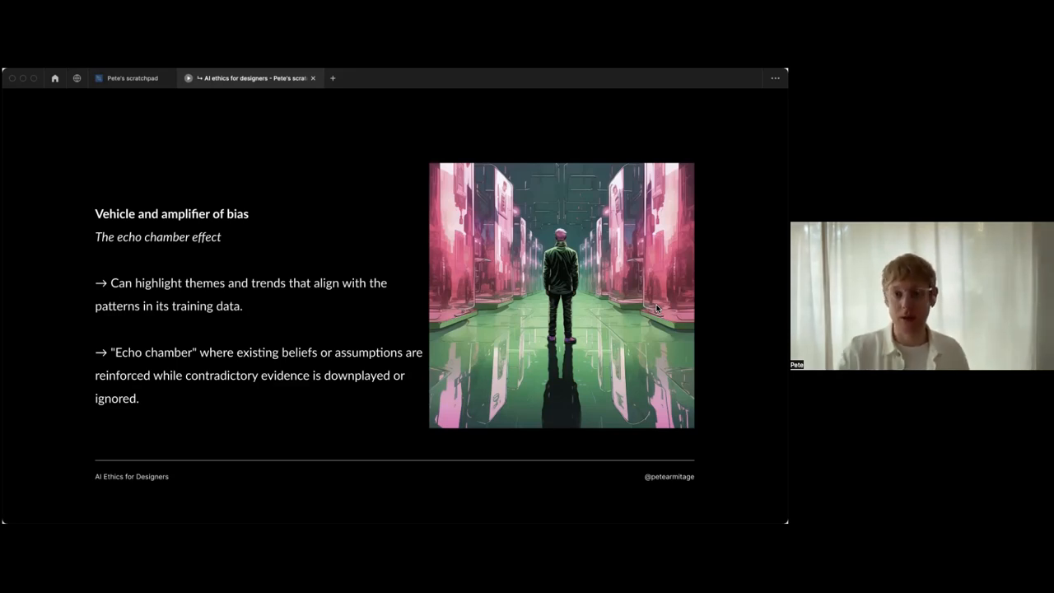
# Step: Advance to the bias examples slide with the nurse/doctor pronoun chat and stereotype chart
pyautogui.press('Right')
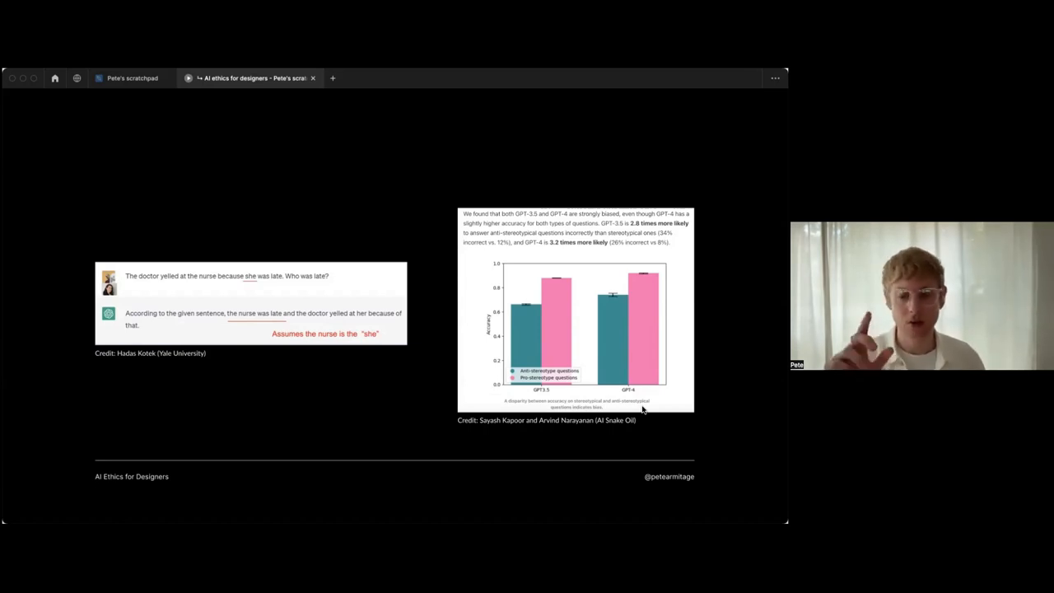
# Step: Advance to the slide framing AI bias as threats to autonomy and beneficence
pyautogui.press('Right')
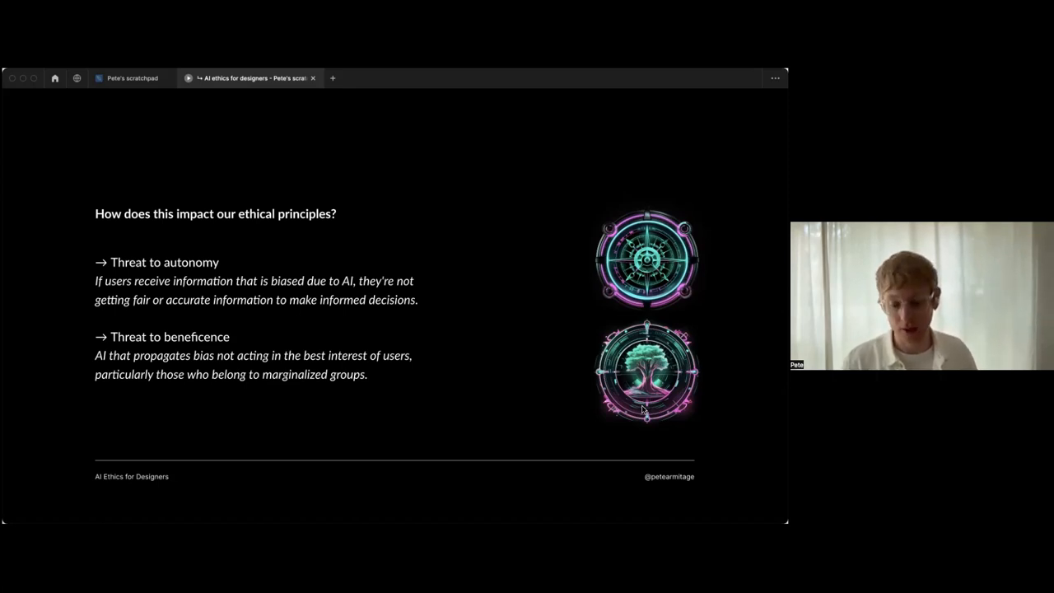
# Step: Advance to the 'How ChatGPT actually works' GPT-4 cartoon slide
pyautogui.press('Right')
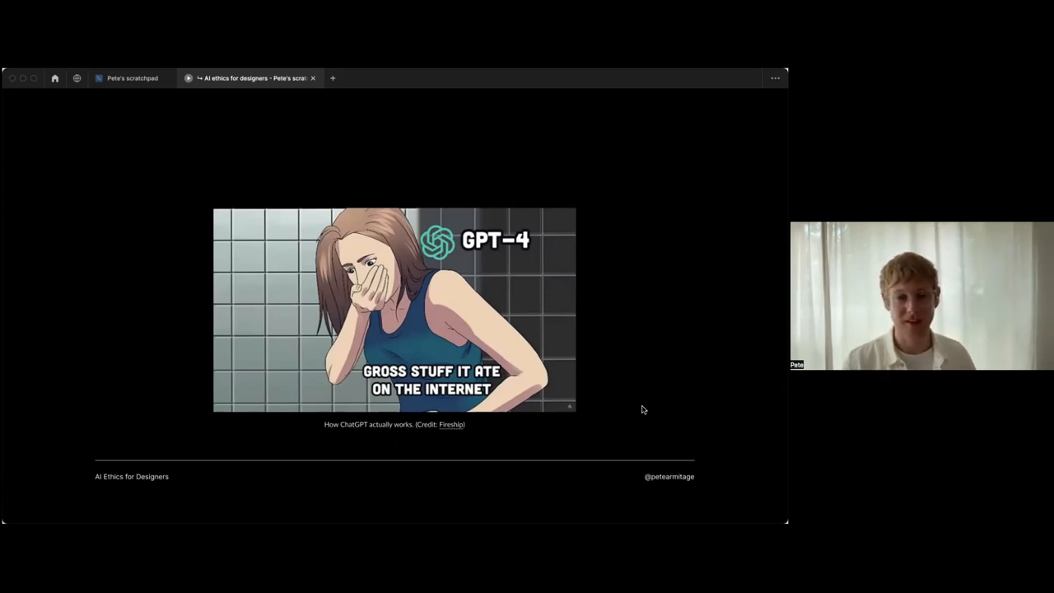
# Step: Advance to the 'Lack of transparency' slide on GPT-3.5 and 4 as black boxes
pyautogui.press('Right')
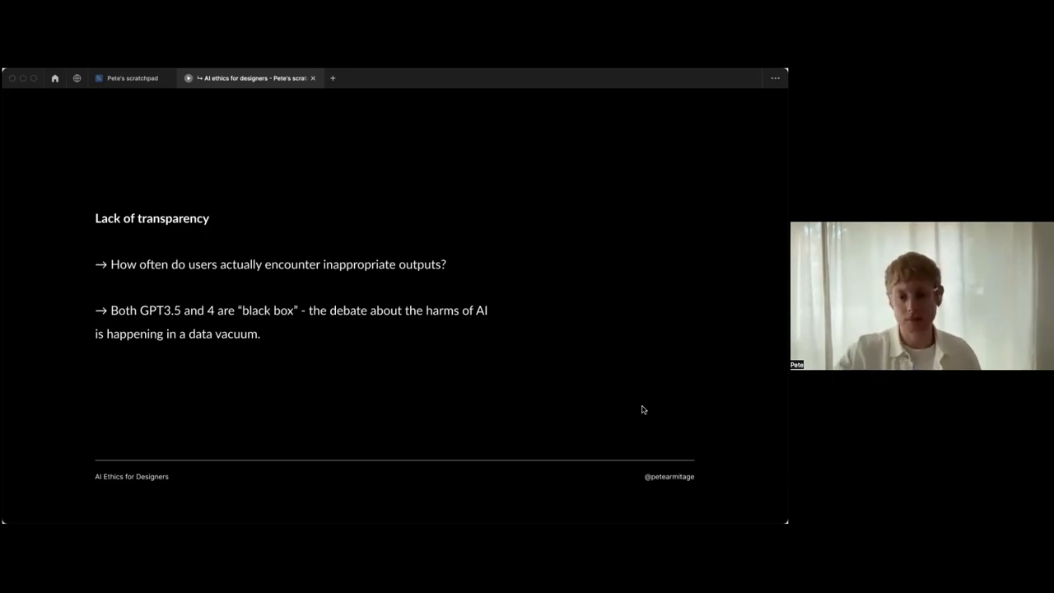
# Step: Present 'How can generative A.I. not be transparent?' then advance to the dog photo tweet slide
pyautogui.press('Right')
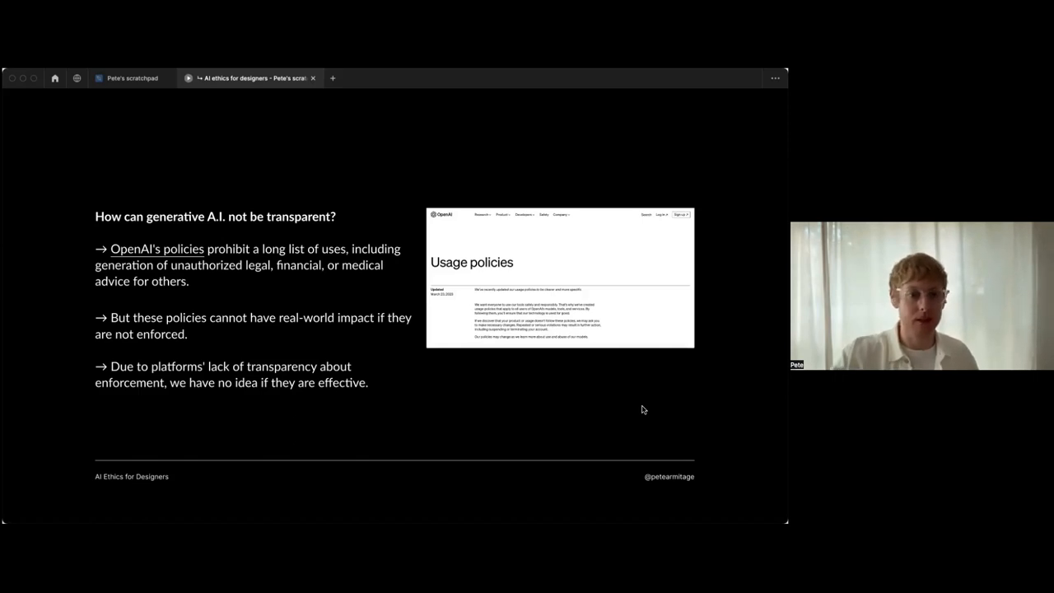
pyautogui.press('Right')
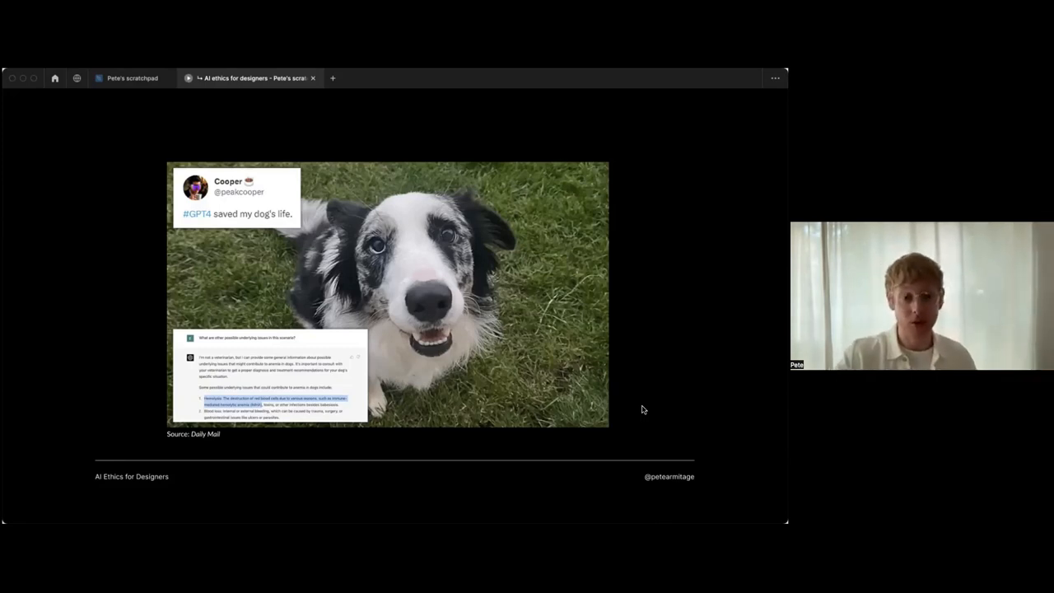
# Step: Advance to the 'How does this impact our ethical principles?' slide after the dog story
pyautogui.press('Right')
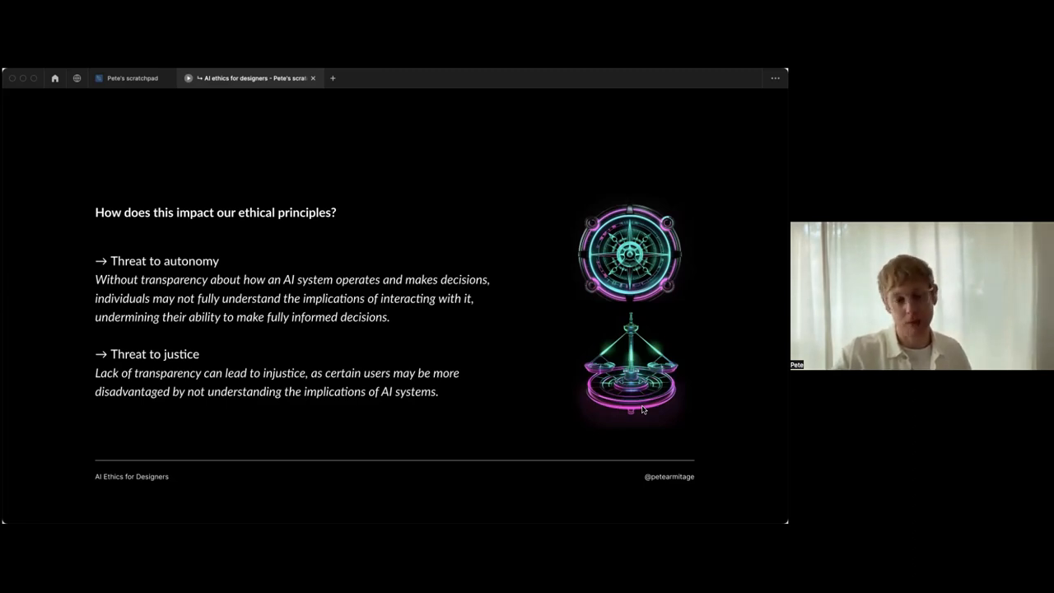
# Step: Advance to 'So how might we mitigate these risks as designers?' with its eight recommendations
pyautogui.press('Right')
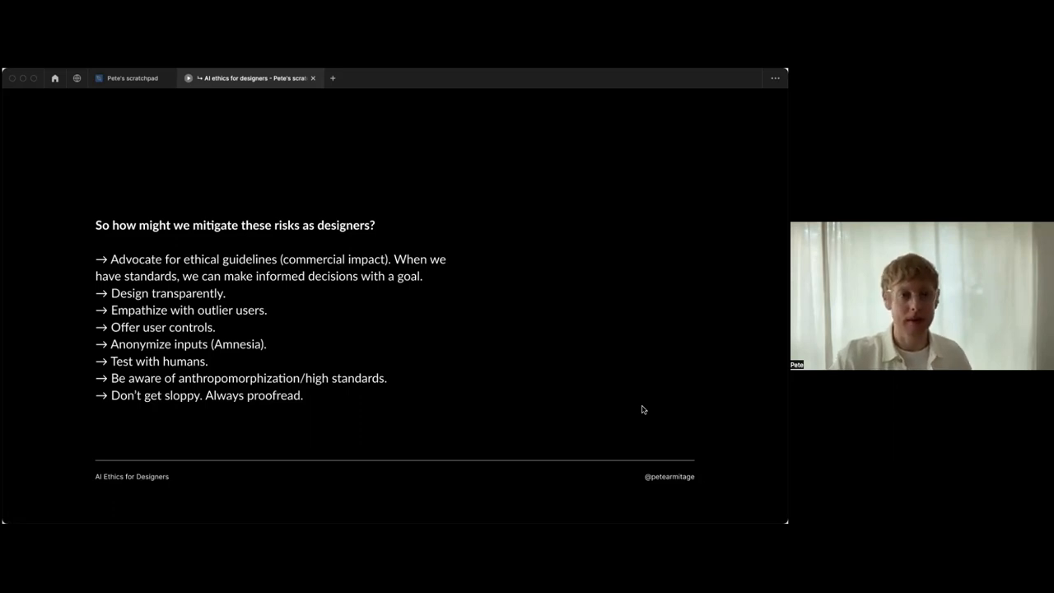
# Step: Advance the slideshow to the 'benefits outweigh the risks' slide
pyautogui.press('Right')
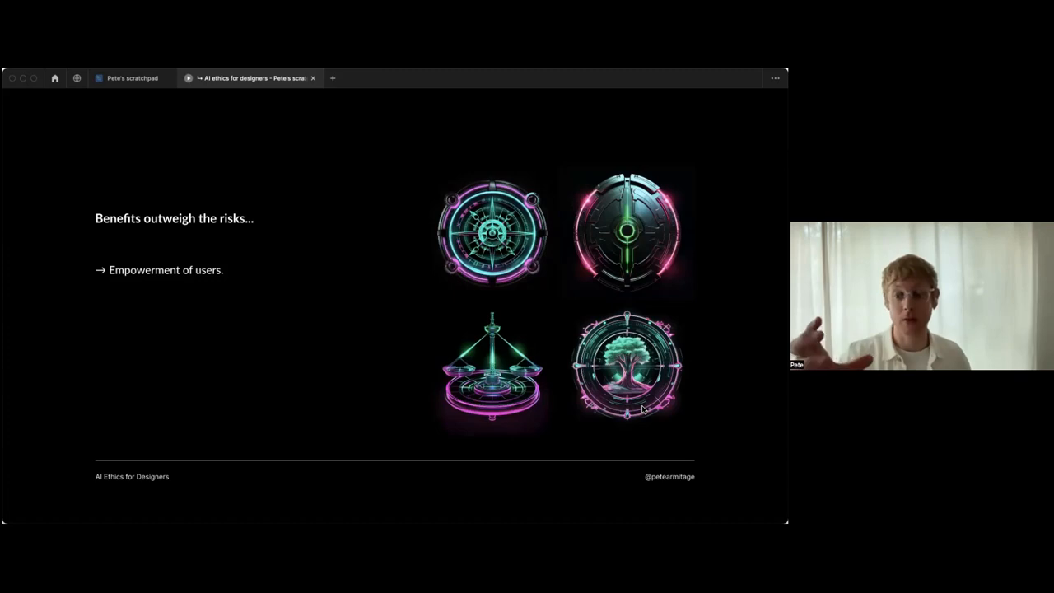
# Step: Advance to the 'Recommended resources' slide listing ainowinstitute.org, ethicsfordesigners.com, futureoflife.org and aisnakeoil.com
pyautogui.press('Right')
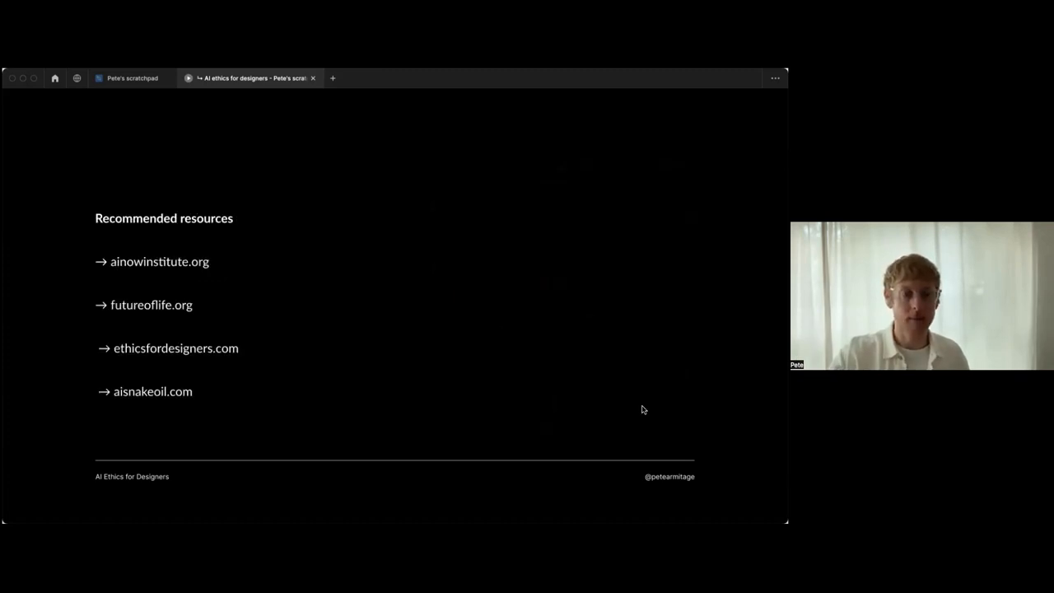